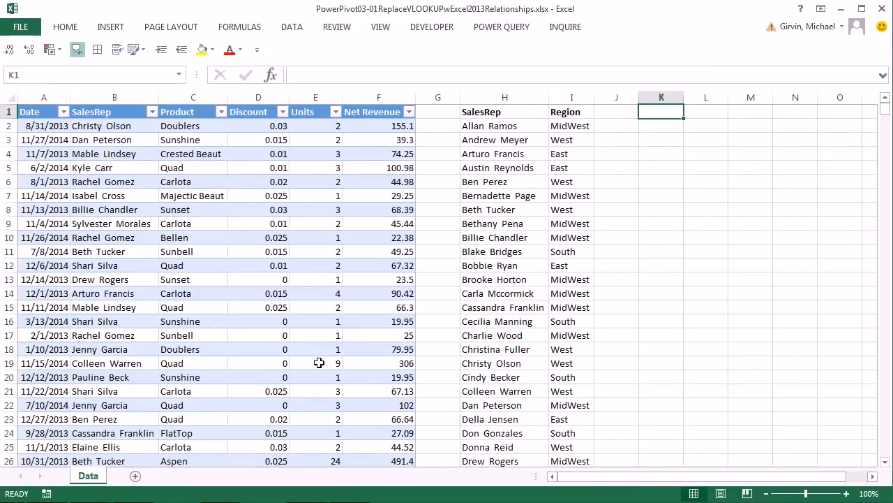
pyautogui.click(479, 183)
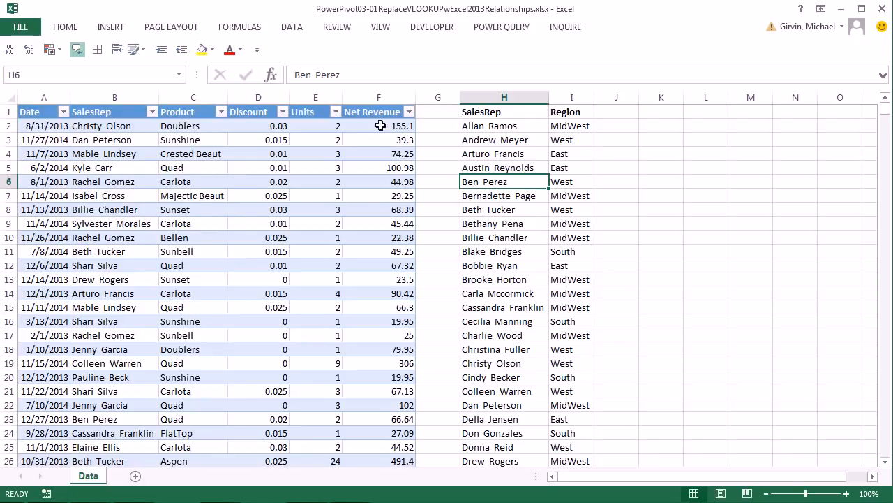
pyautogui.click(439, 114)
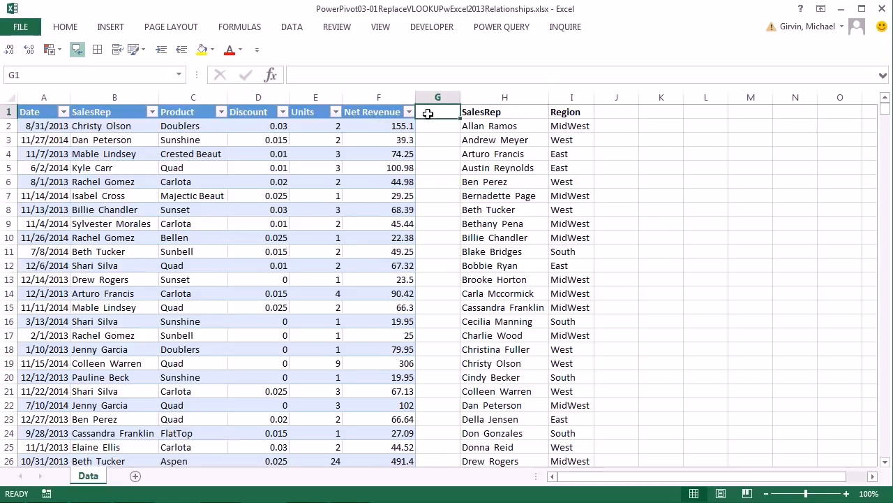
pyautogui.moveTo(428, 114); pyautogui.dragTo(439, 332)
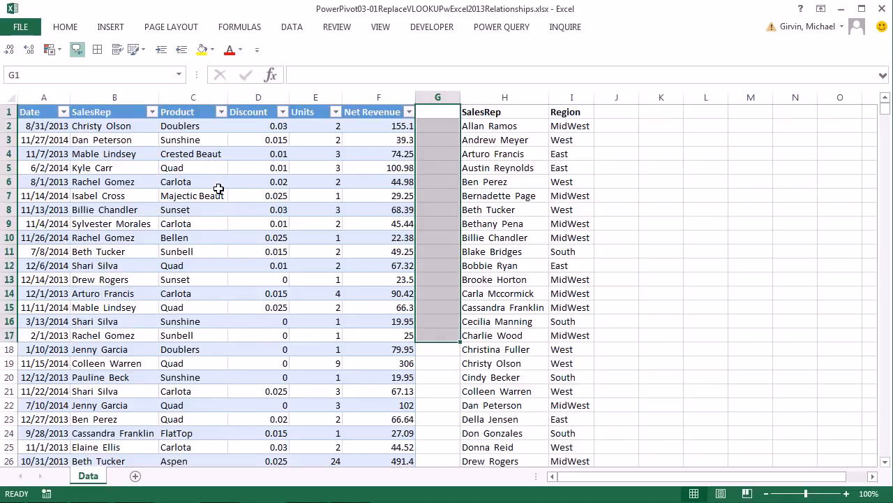
pyautogui.click(439, 116)
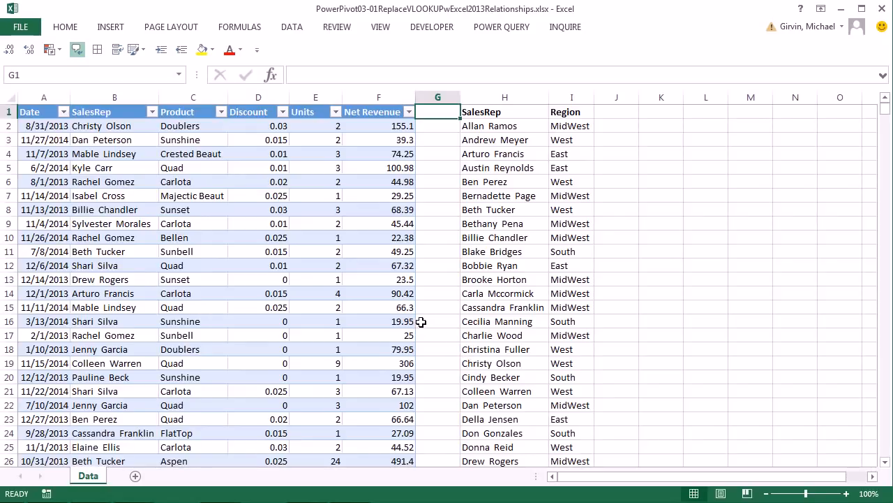
# - Convert the SalesRep and Region lookup range starting at H1 into an Excel table with headers
pyautogui.click(515, 166)
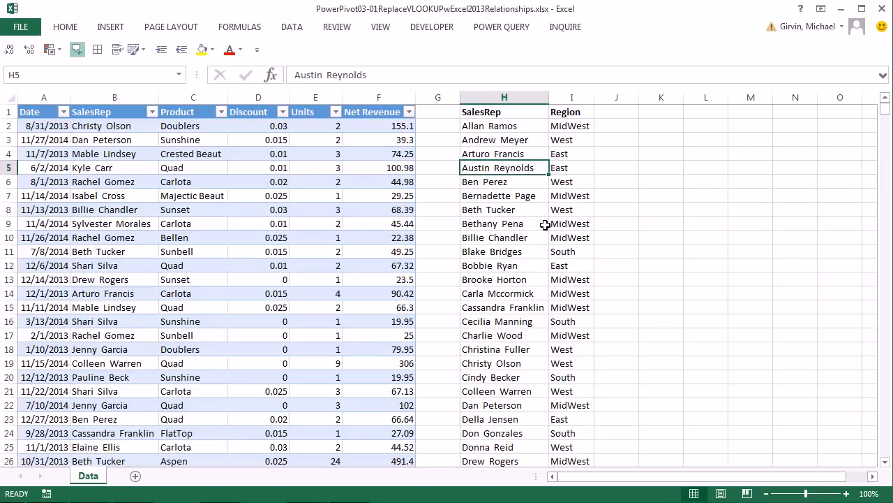
pyautogui.hotkey('ctrl', 't')
pyautogui.press('Return')
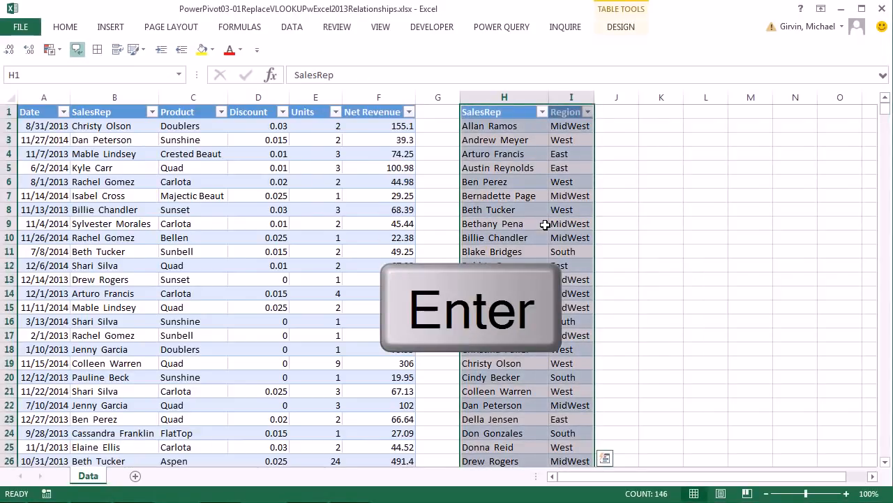
# - Rename the new SalesRep and Region table as dSalesRep
pyautogui.click(621, 27)
pyautogui.press('Escape')
pyautogui.press('alt')
pyautogui.press('j')
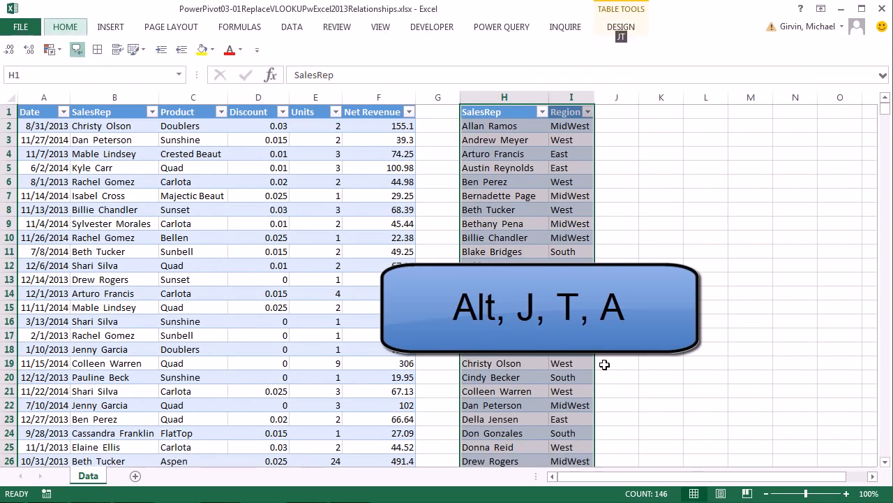
pyautogui.press('t')
pyautogui.press('a')
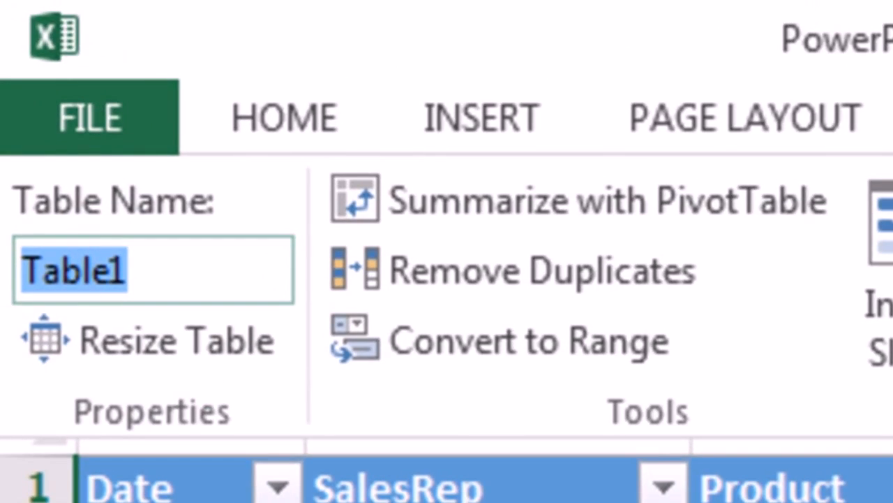
pyautogui.write('dSalesRe')
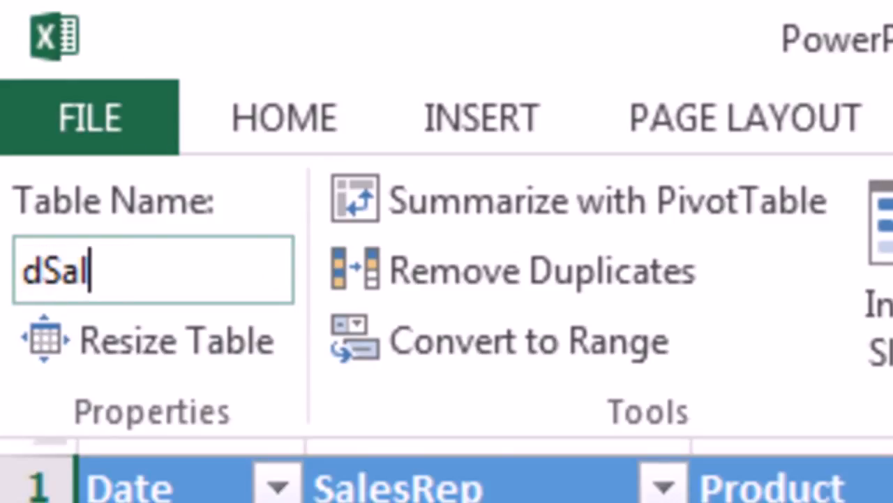
pyautogui.write('p')
pyautogui.press('Return')
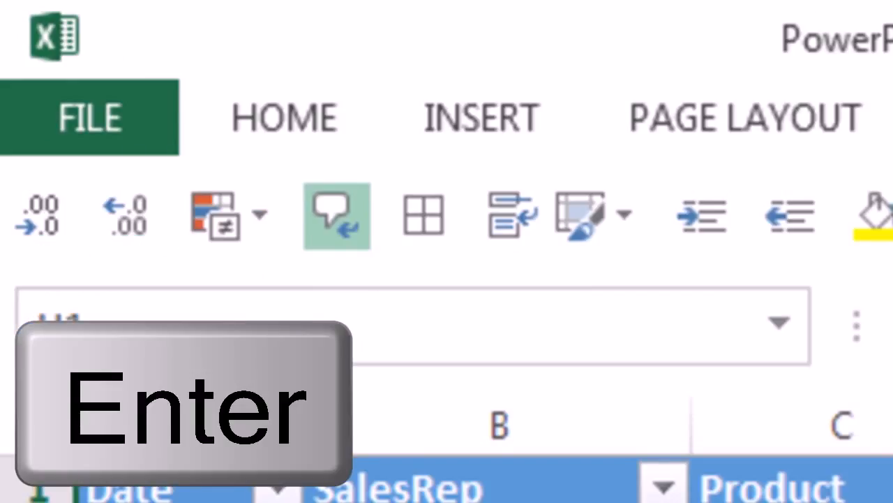
pyautogui.click(265, 225)
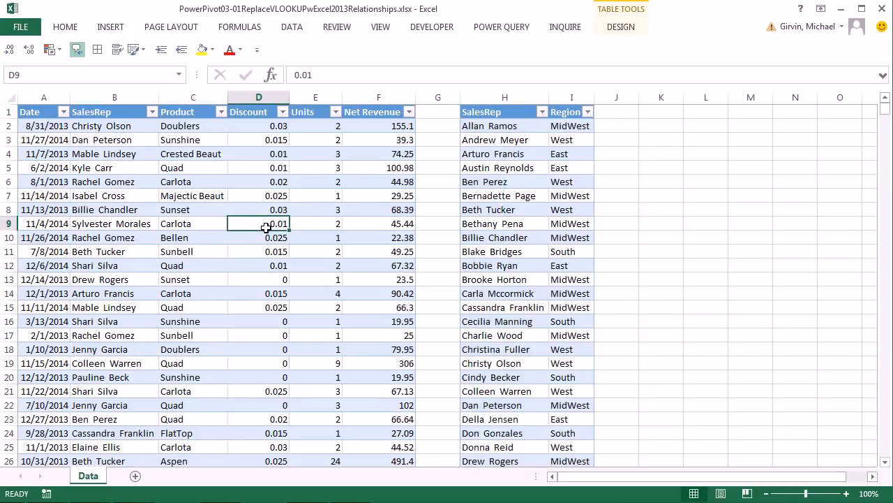
pyautogui.click(498, 181)
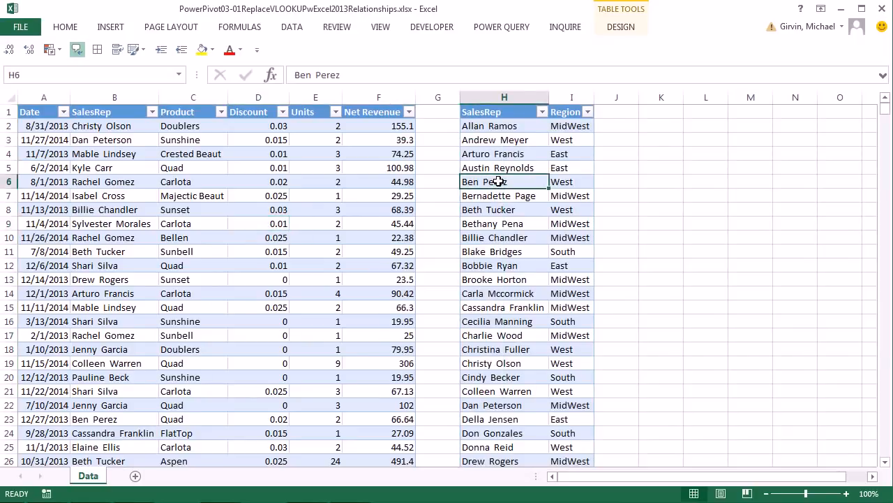
pyautogui.click(363, 169)
pyautogui.click(533, 169)
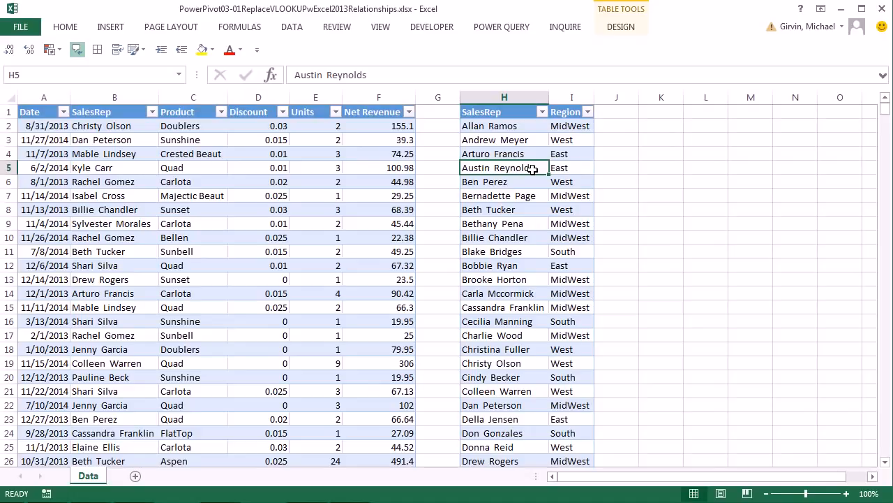
# - Create a PivotTable from the fTransactions table on a new worksheet, adding the data to the Data Model
pyautogui.click(192, 166)
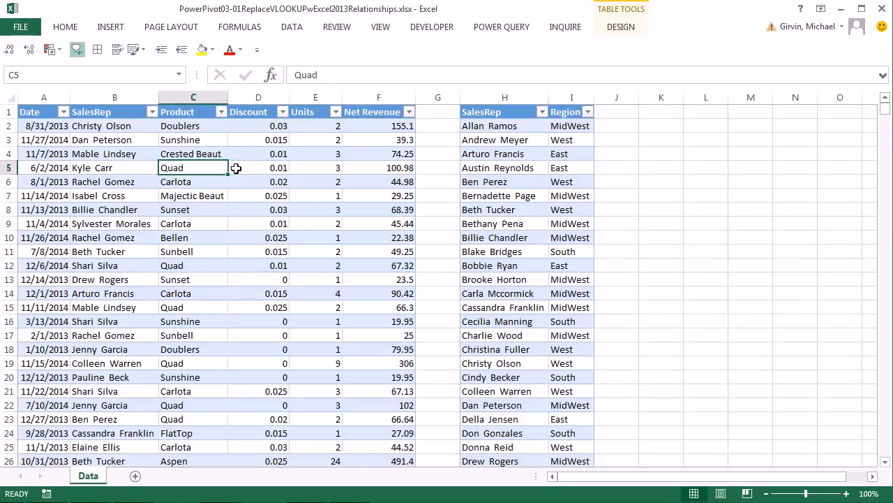
pyautogui.click(114, 28)
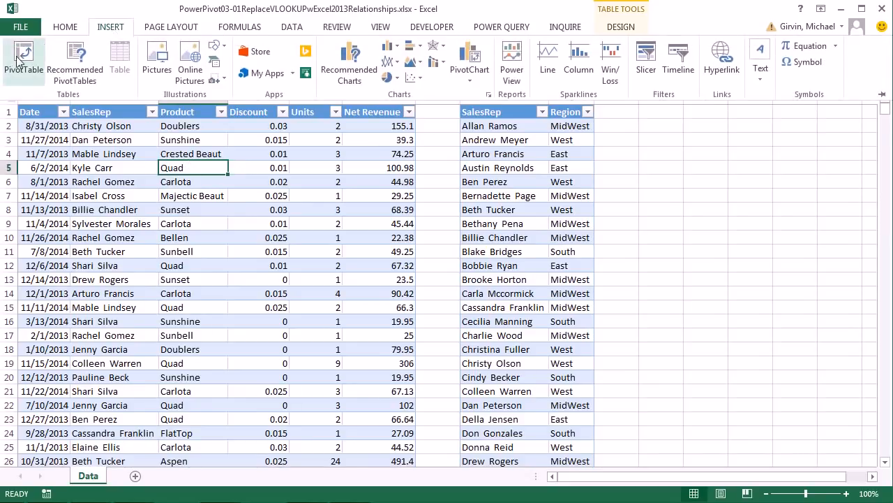
pyautogui.click(279, 368)
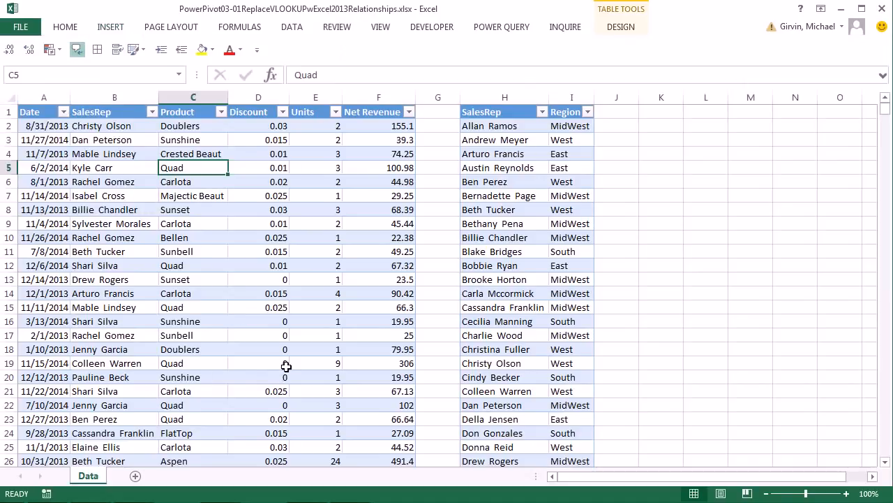
pyautogui.press('alt')
pyautogui.press('n')
pyautogui.press('v')
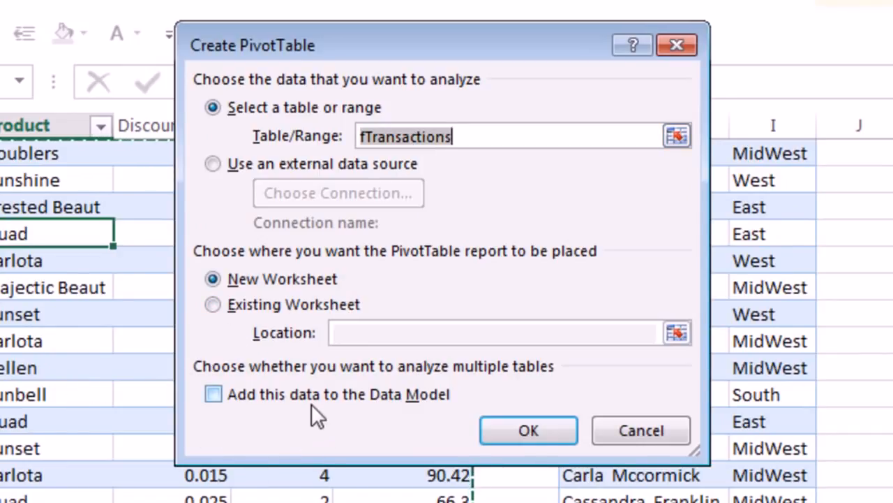
pyautogui.click(212, 396)
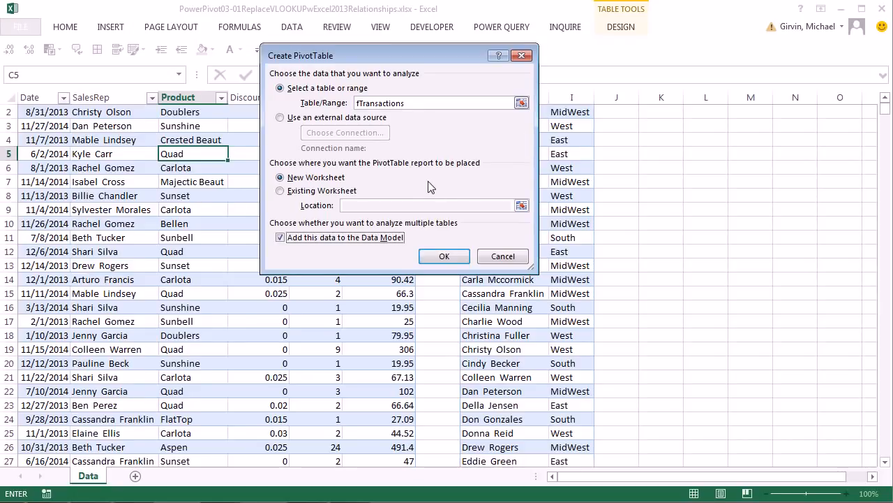
pyautogui.click(444, 256)
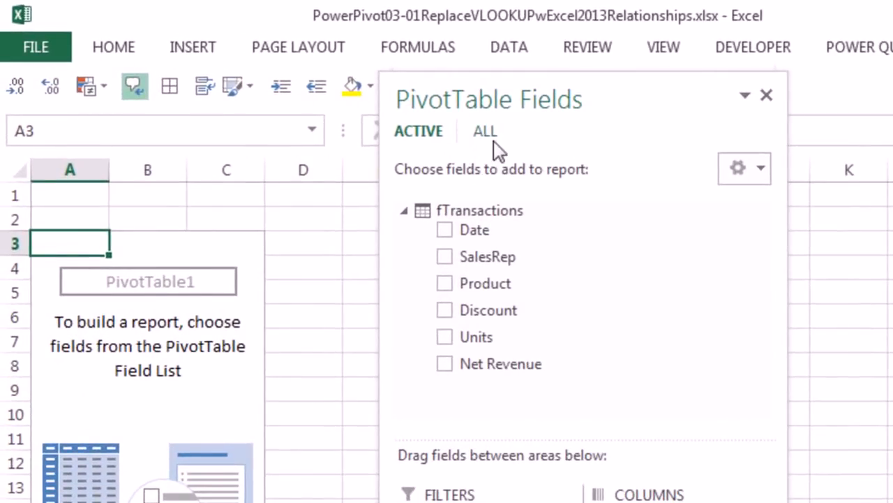
# - List all tables' fields, and place Region from dSalesRep in the PivotTable rows and Net Revenue from fTransactions in the values
pyautogui.click(486, 137)
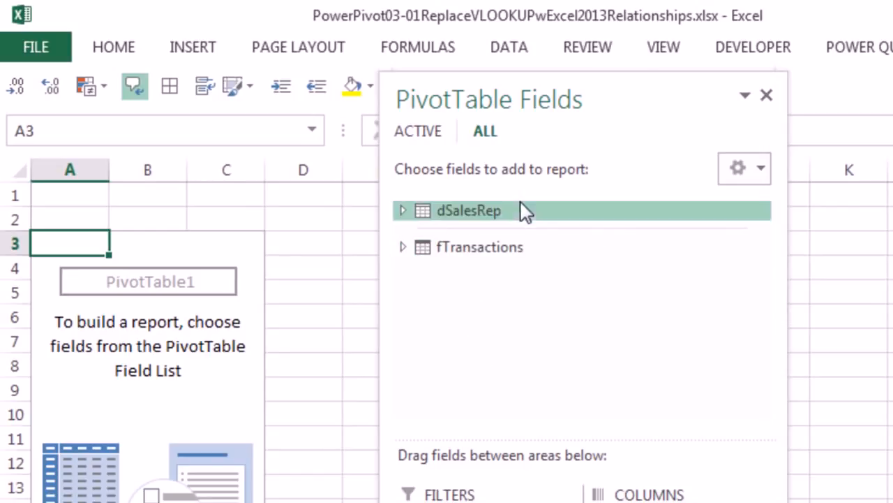
pyautogui.click(403, 211)
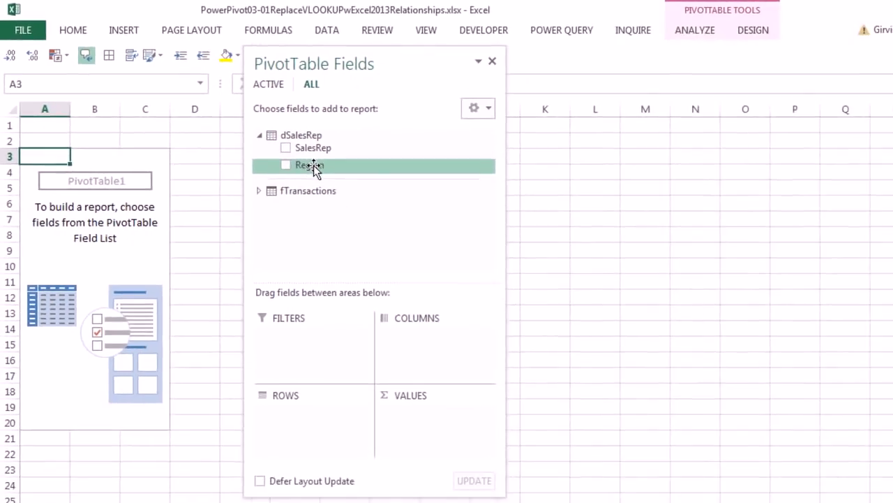
pyautogui.moveTo(303, 166); pyautogui.dragTo(312, 409)
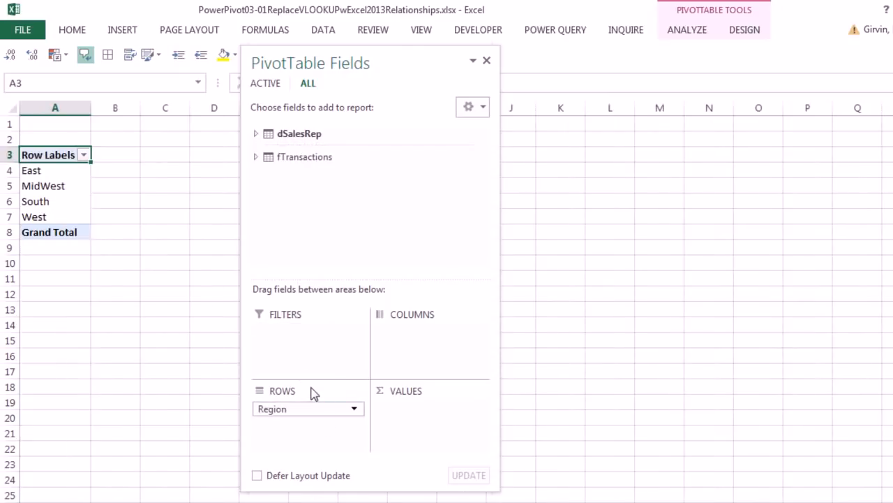
pyautogui.click(256, 158)
pyautogui.moveTo(294, 256); pyautogui.dragTo(421, 411)
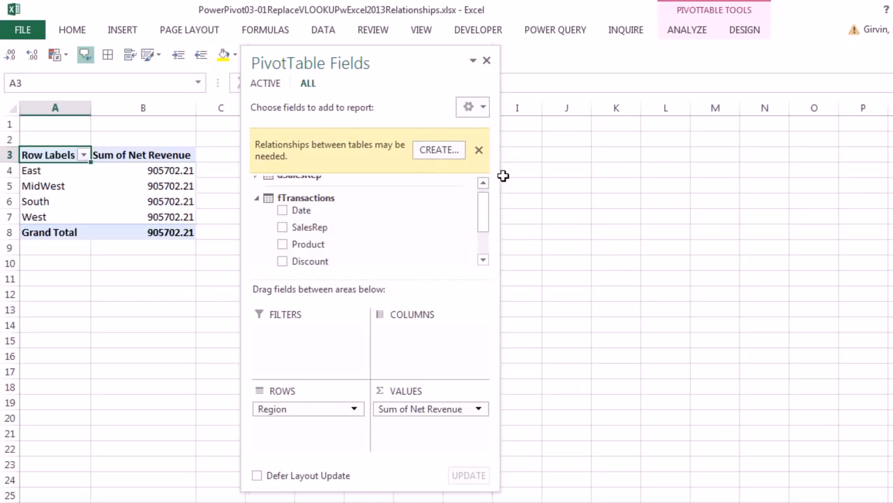
# - Create a relationship from the SalesRep column of fTransactions to the SalesRep primary column of the related table dSalesRep
pyautogui.click(439, 151)
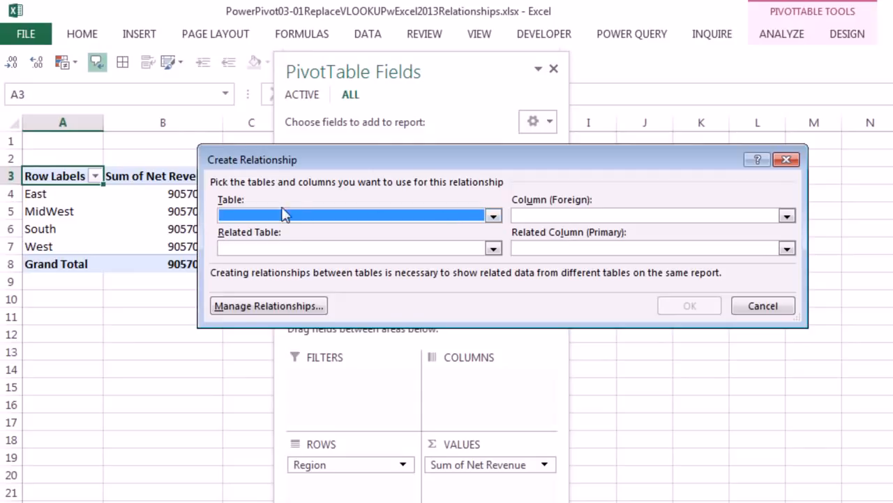
pyautogui.click(493, 216)
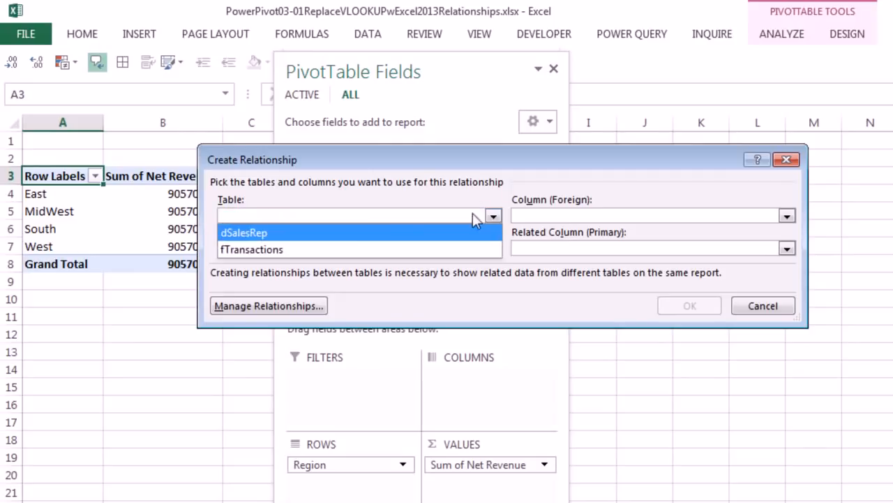
pyautogui.click(321, 259)
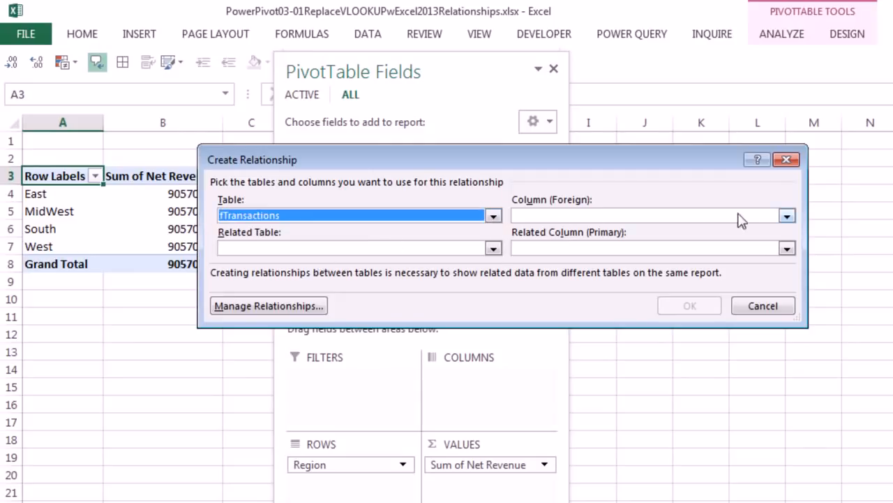
pyautogui.click(787, 217)
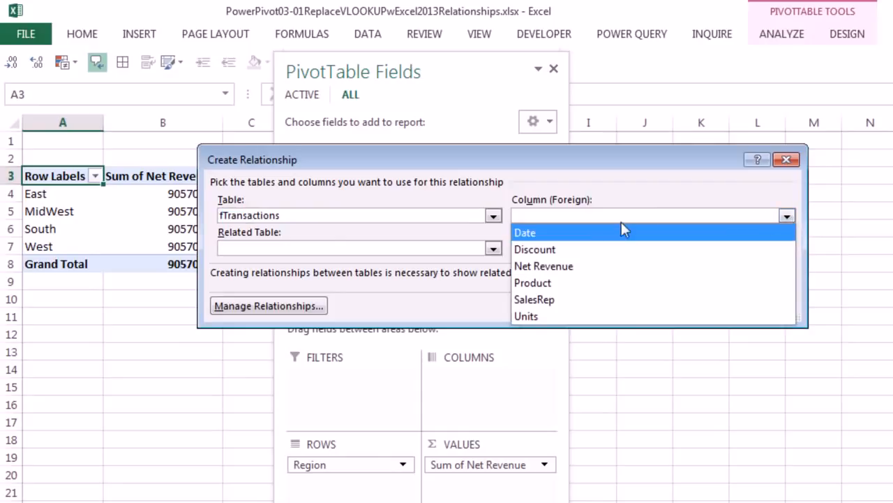
pyautogui.click(537, 299)
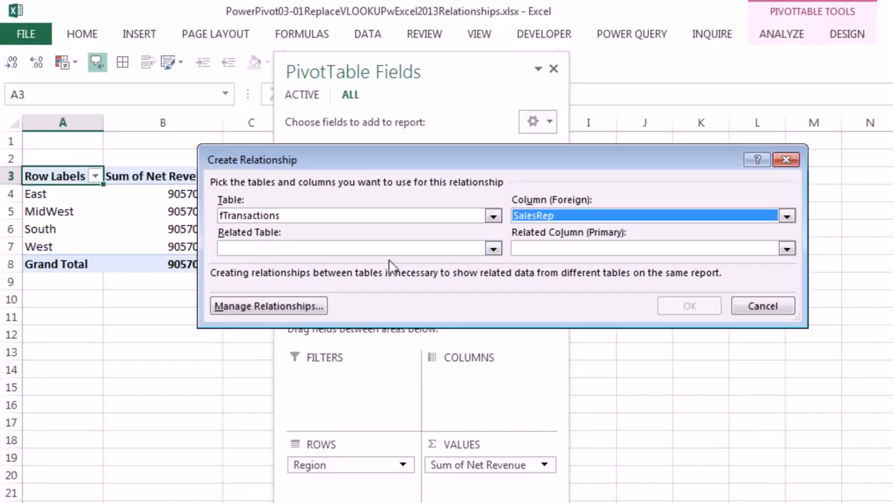
pyautogui.click(494, 249)
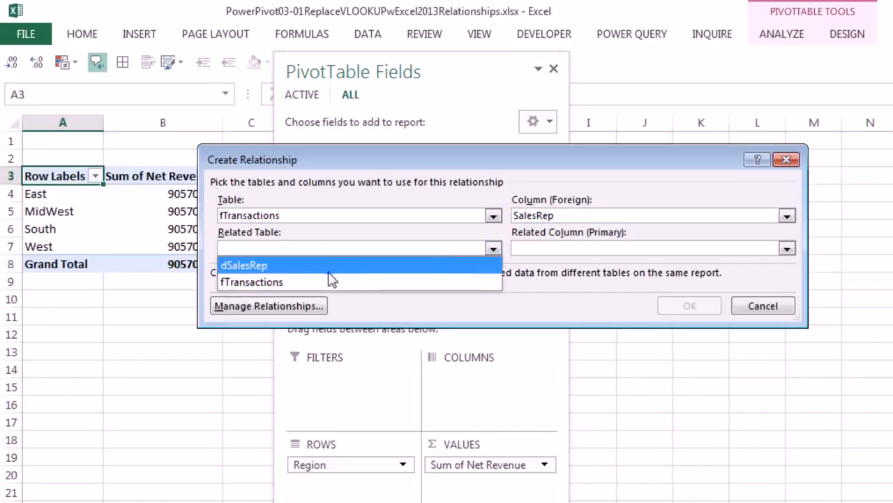
pyautogui.click(297, 269)
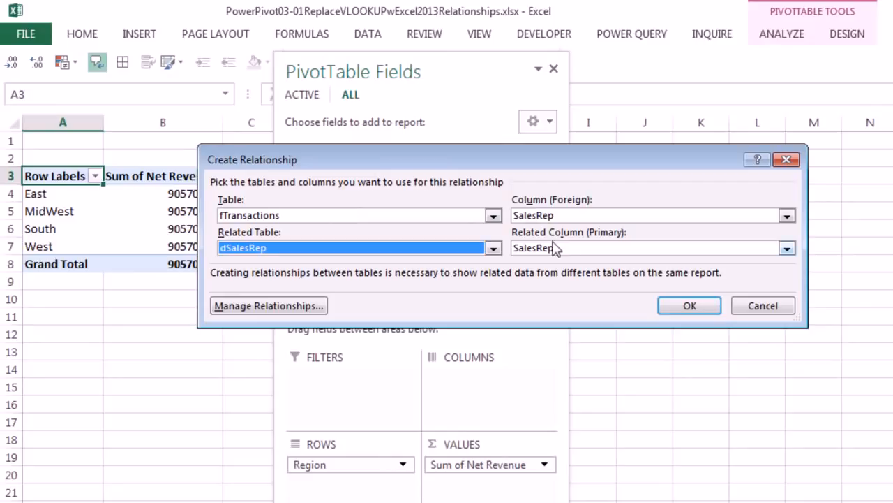
pyautogui.click(700, 305)
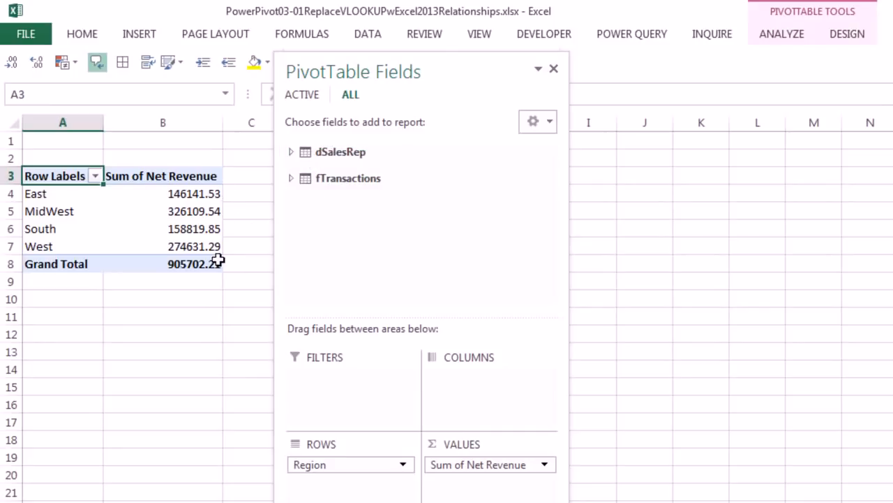
pyautogui.moveTo(220, 258)
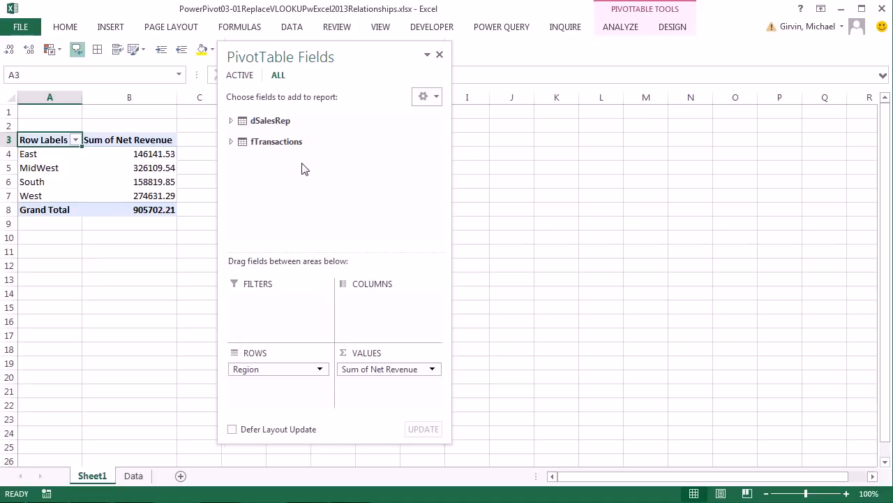
# - Switch to the workbook PowerPivot03-01ReplaceVLOOKUPwPowerPivotRelationships.xlsx and select cell H5 in its SalesRep and Region table
pyautogui.hotkey('alt', 'Tab')
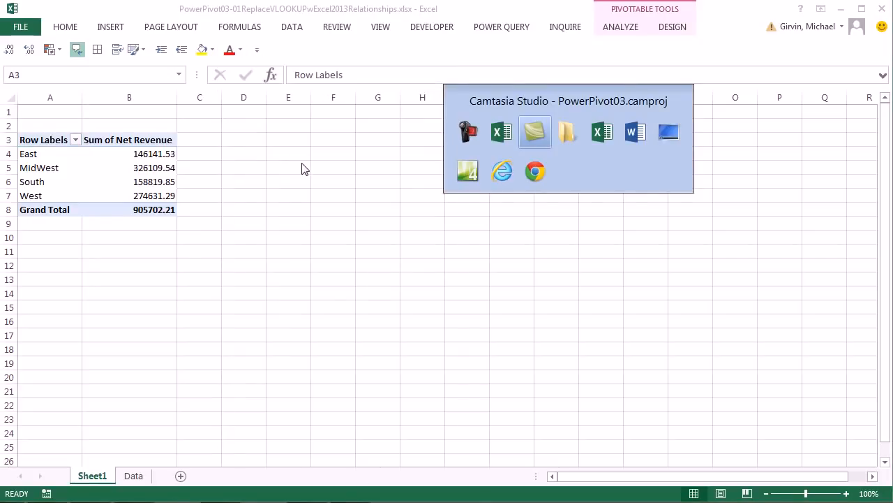
pyautogui.hotkey('alt', 'Tab')
pyautogui.hotkey('alt', 'Tab')
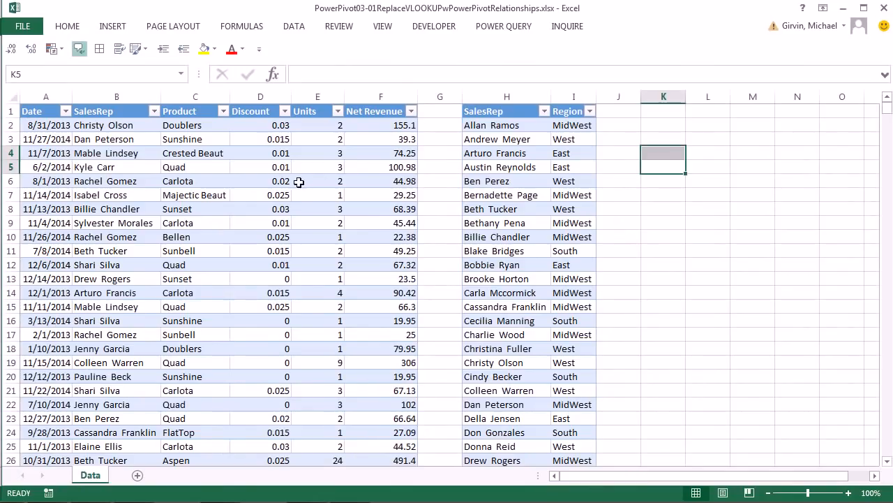
pyautogui.click(97, 425)
pyautogui.click(487, 168)
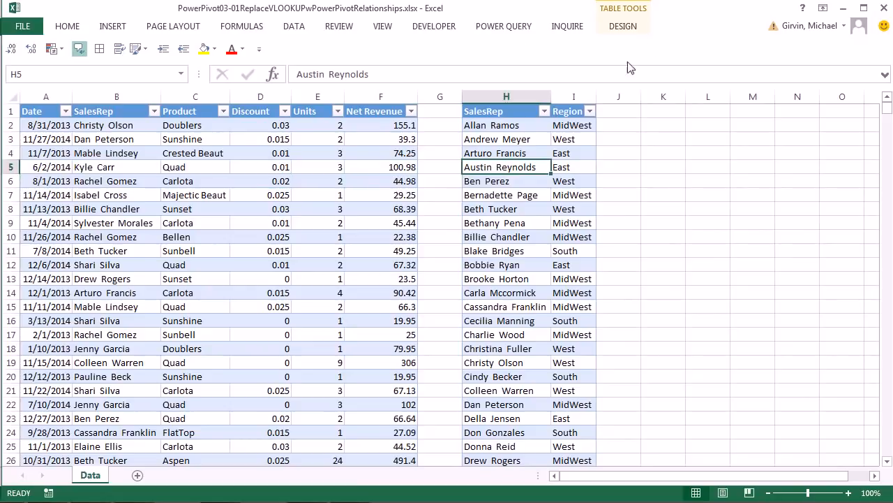
# - Enable the COM add-in Microsoft Office PowerPivot for Excel 2013 in the Excel options
pyautogui.click(36, 29)
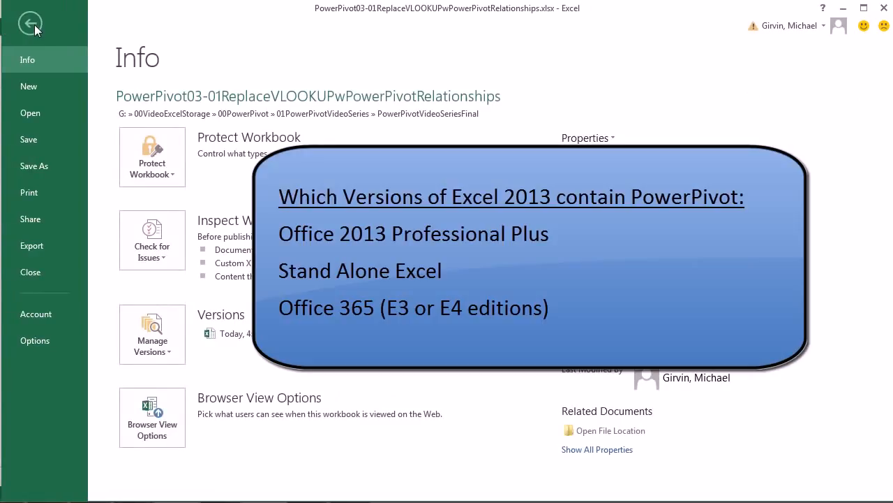
pyautogui.click(40, 342)
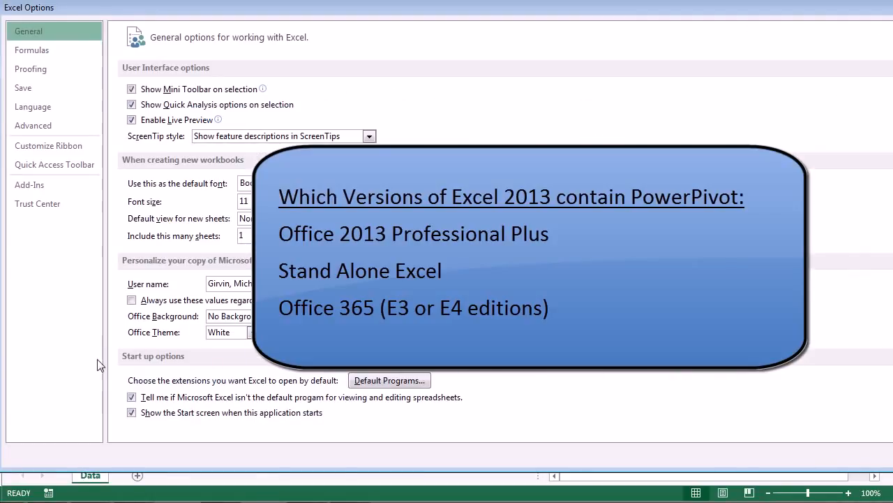
pyautogui.click(43, 189)
pyautogui.click(188, 423)
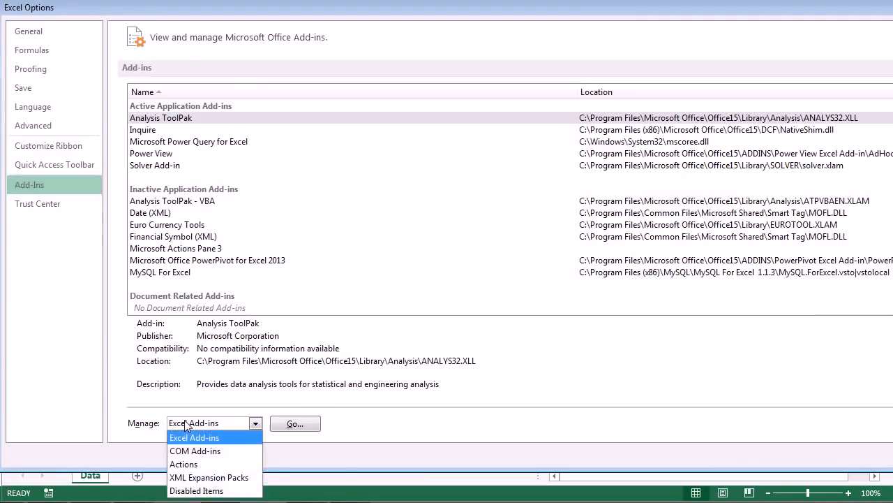
pyautogui.click(194, 450)
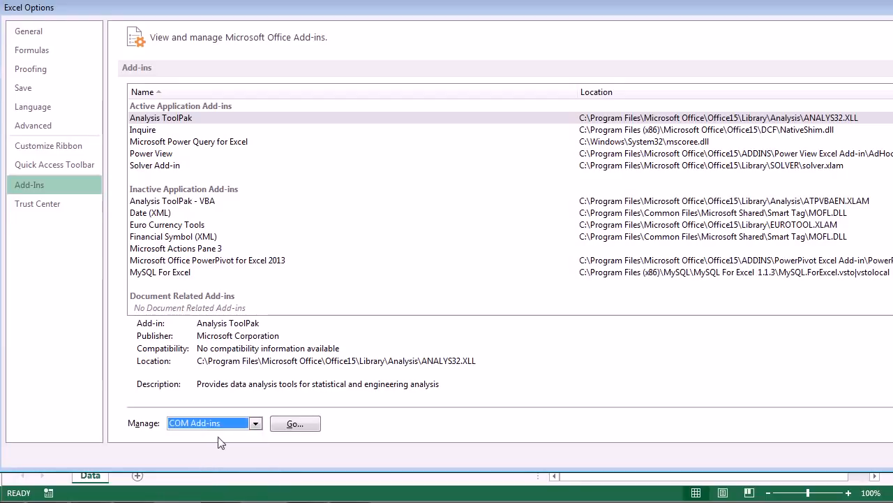
pyautogui.click(295, 424)
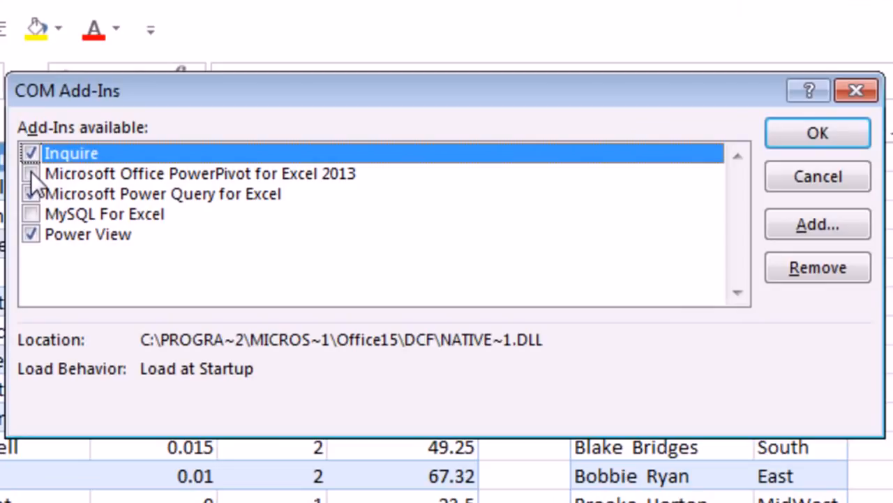
pyautogui.click(30, 171)
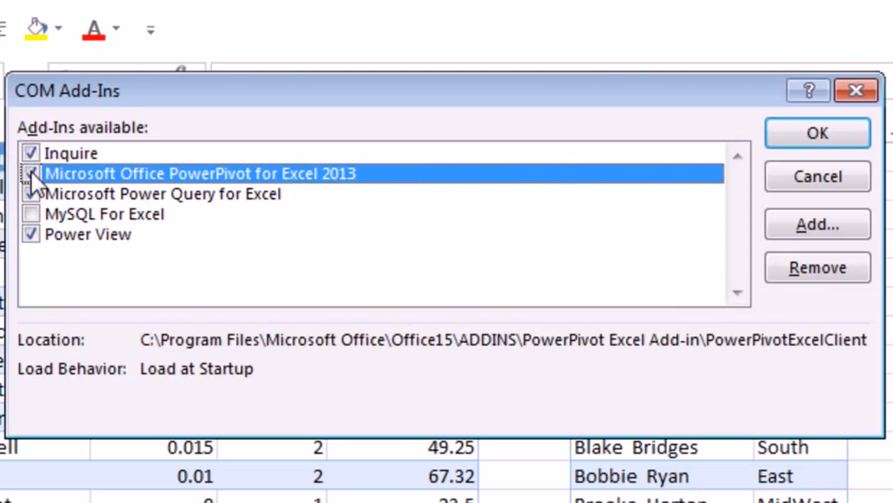
pyautogui.click(806, 134)
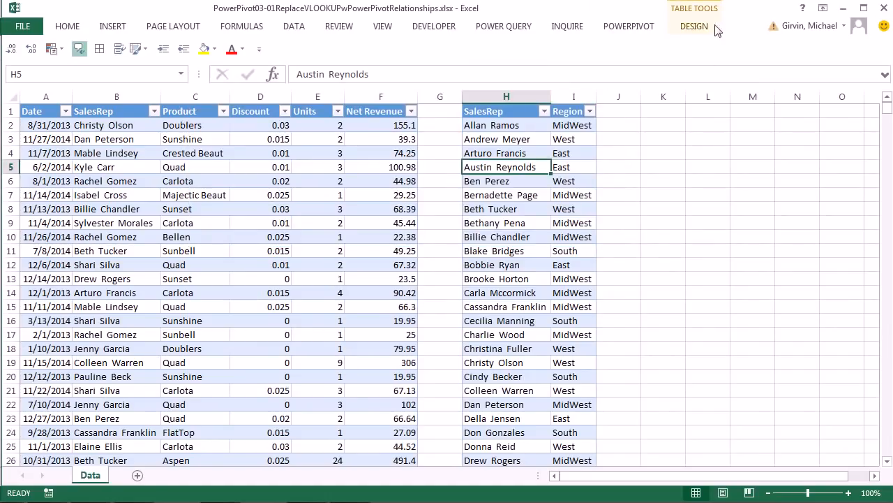
# - Add the SalesRep and Region table and the transactions table to the PowerPivot Data Model
pyautogui.click(627, 29)
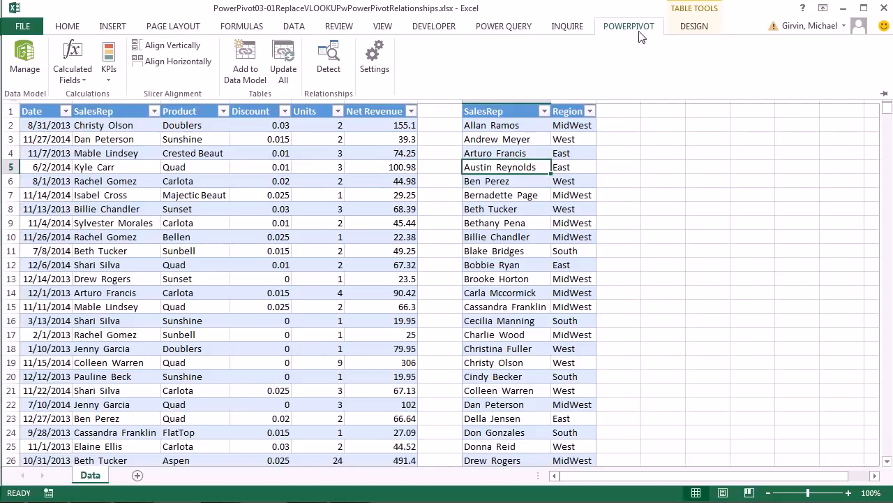
pyautogui.click(251, 64)
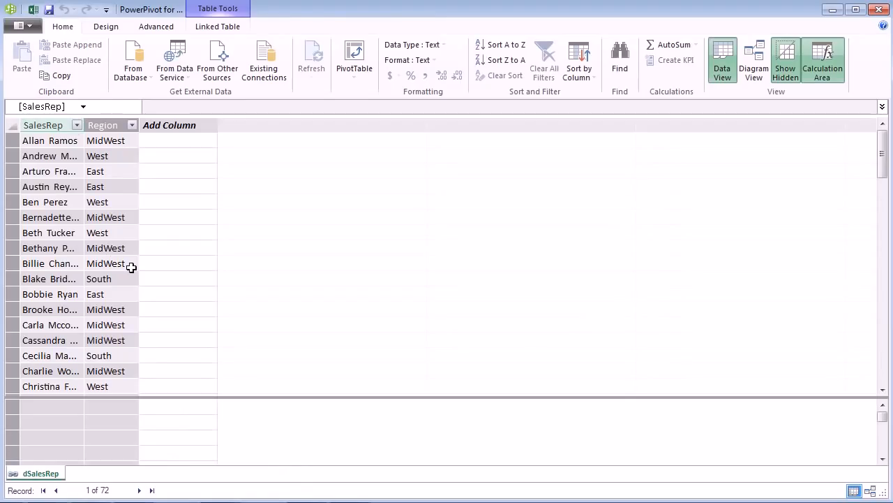
pyautogui.hotkey('alt', 'Tab')
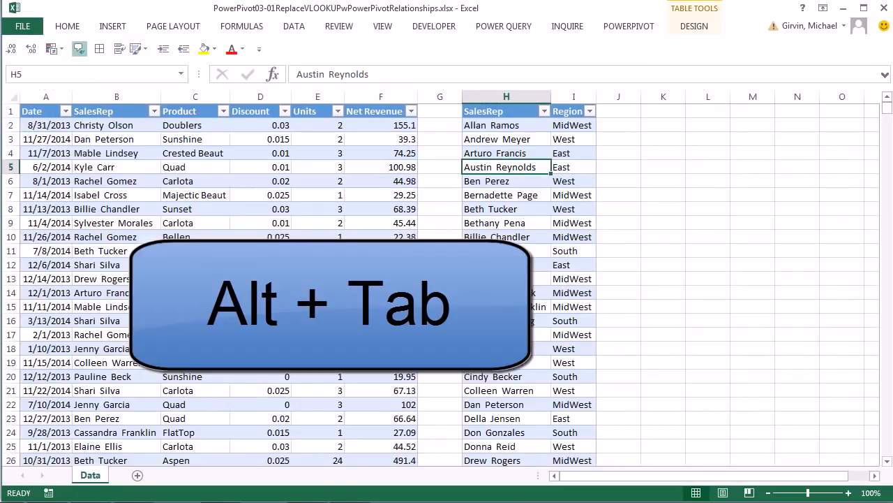
pyautogui.click(238, 195)
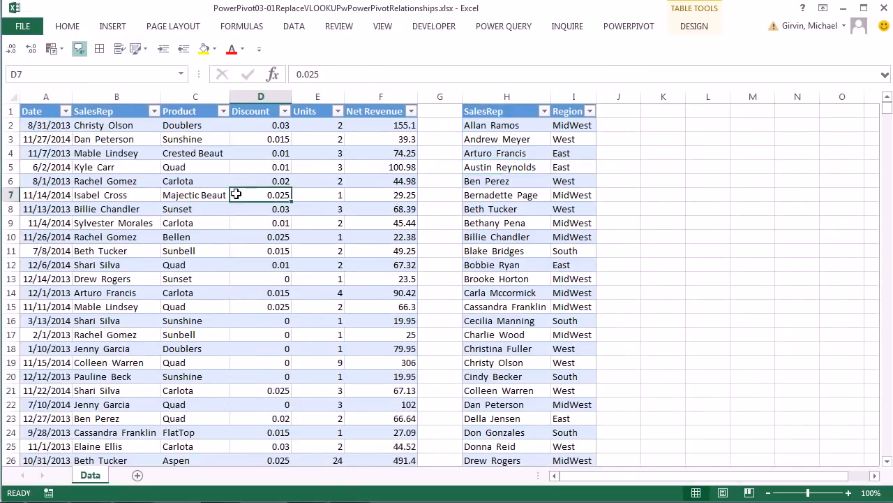
pyautogui.hotkey('alt', 'b')
pyautogui.press('y')
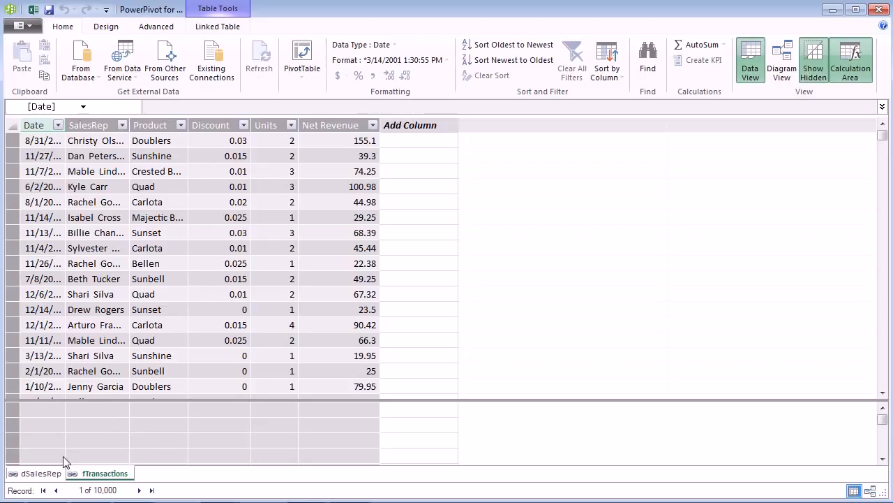
# - Display the data model as a diagram, enlarge fTransactions to fit all its fields, and move dSalesRep slightly closer to it
pyautogui.click(780, 58)
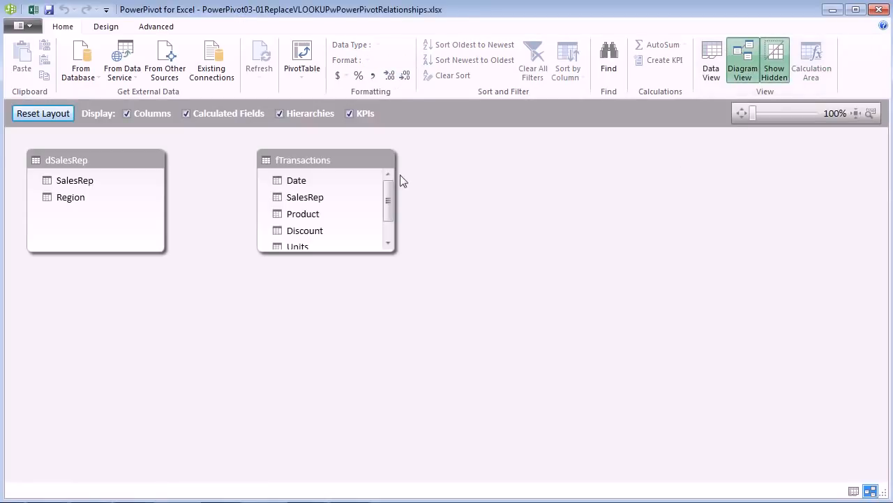
pyautogui.moveTo(393, 251); pyautogui.dragTo(406, 301)
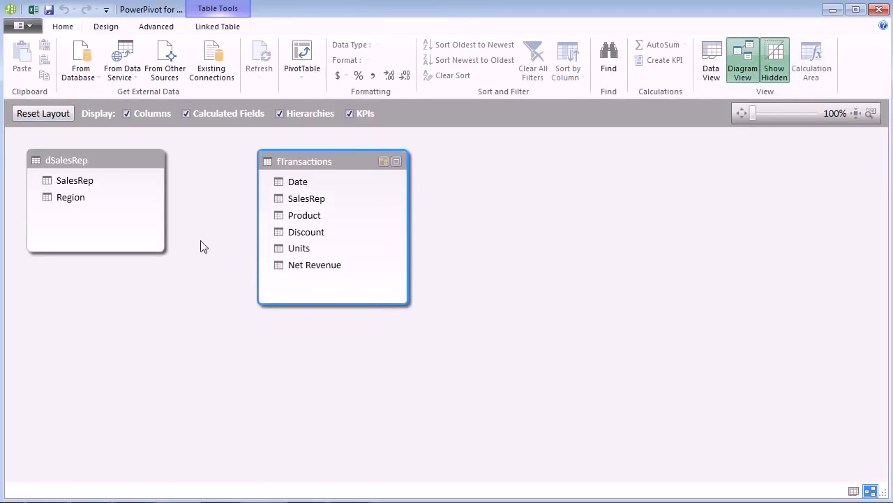
pyautogui.click(91, 158)
pyautogui.moveTo(92, 159); pyautogui.dragTo(120, 163)
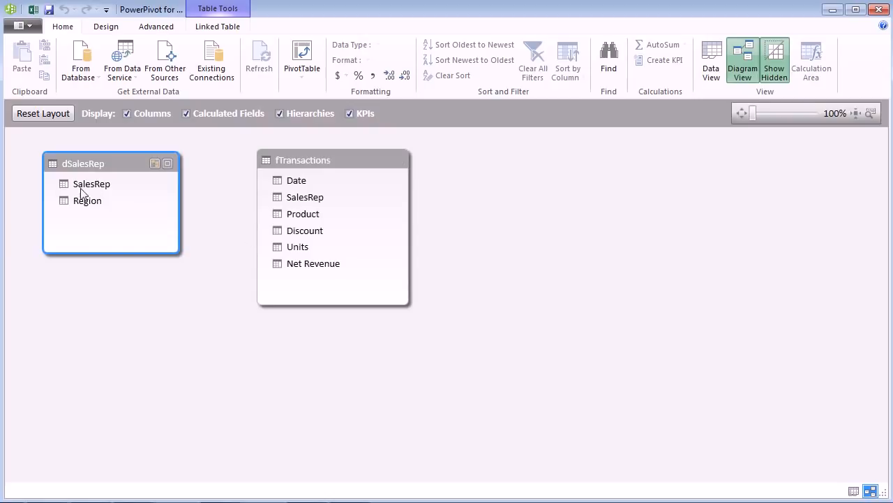
# - Relate the SalesRep field of dSalesRep to SalesRep in fTransactions, and review the relationship's tables and columns in its edit dialog
pyautogui.moveTo(75, 190); pyautogui.dragTo(307, 199)
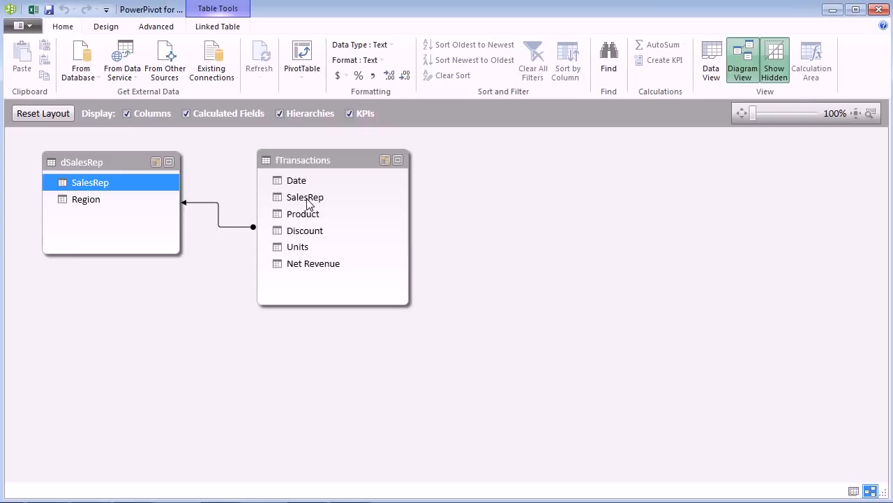
pyautogui.click(222, 226)
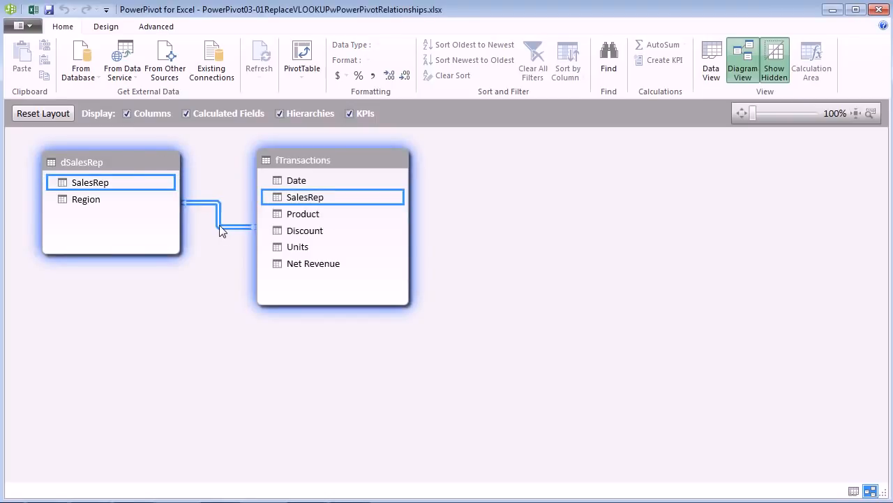
pyautogui.rightClick(219, 225)
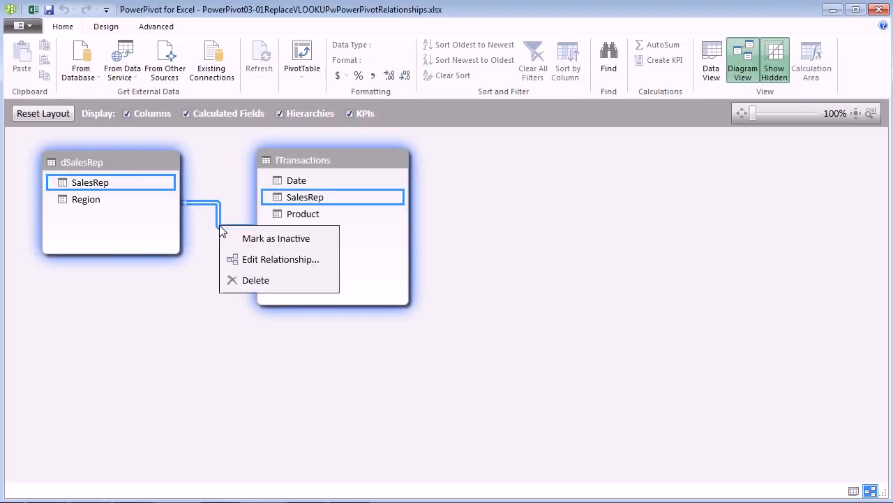
pyautogui.click(254, 264)
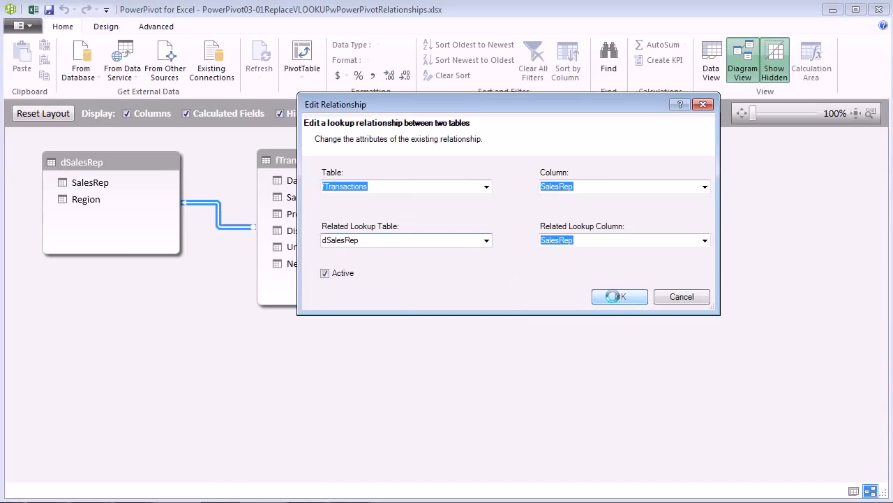
pyautogui.click(669, 434)
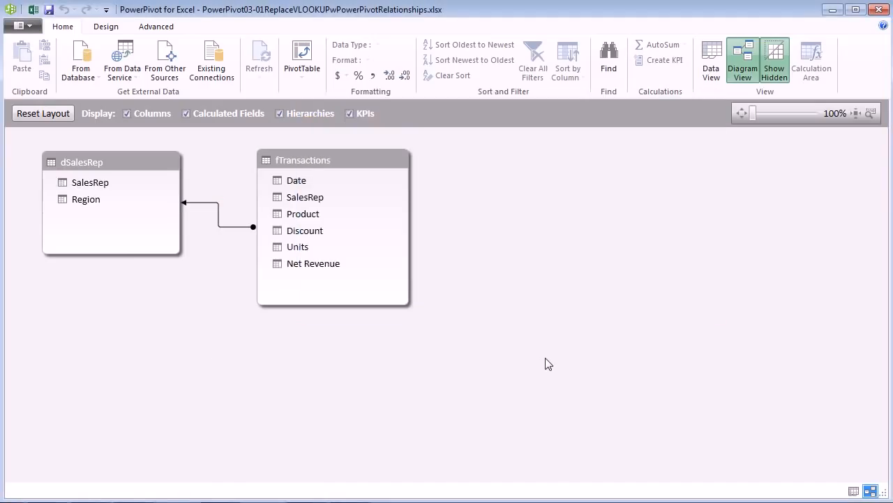
# - Create a PivotTable from the data model on a new worksheet, with Region from dSalesRep in the rows and Net Revenue from fTransactions in the values
pyautogui.click(307, 55)
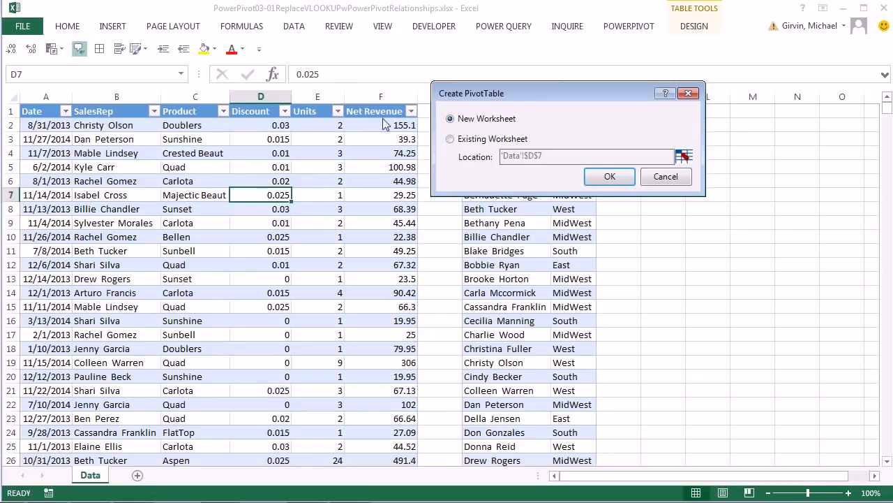
pyautogui.click(610, 176)
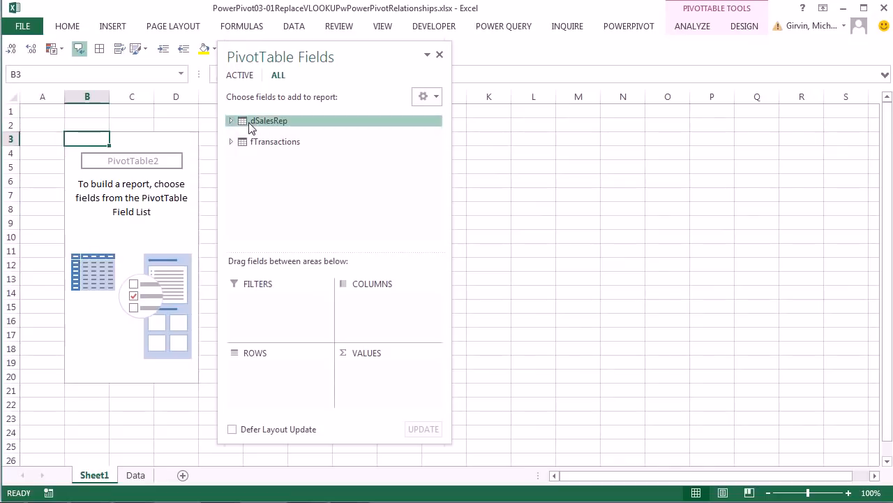
pyautogui.click(231, 120)
pyautogui.moveTo(264, 147); pyautogui.dragTo(293, 379)
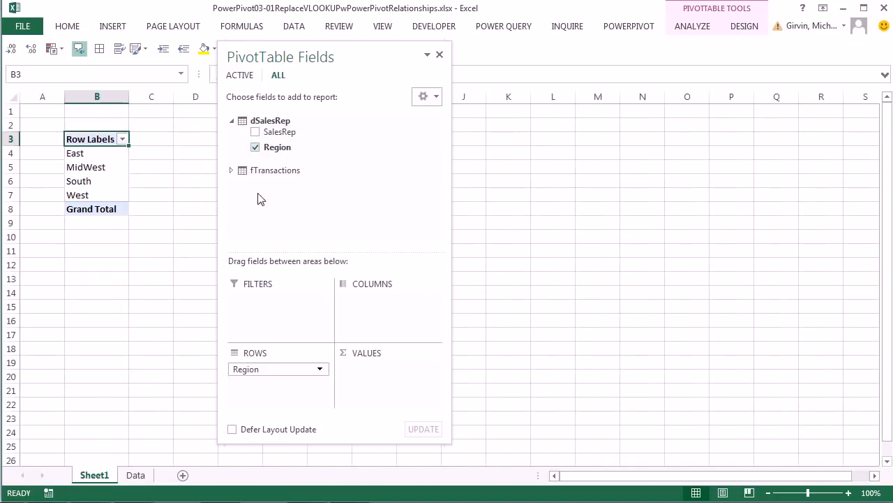
pyautogui.click(231, 170)
pyautogui.moveTo(290, 241); pyautogui.dragTo(383, 376)
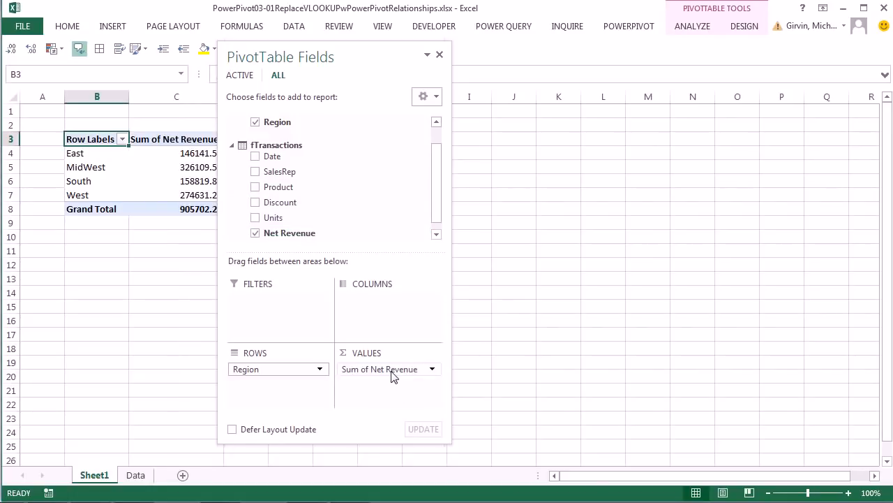
pyautogui.moveTo(344, 56); pyautogui.dragTo(429, 51)
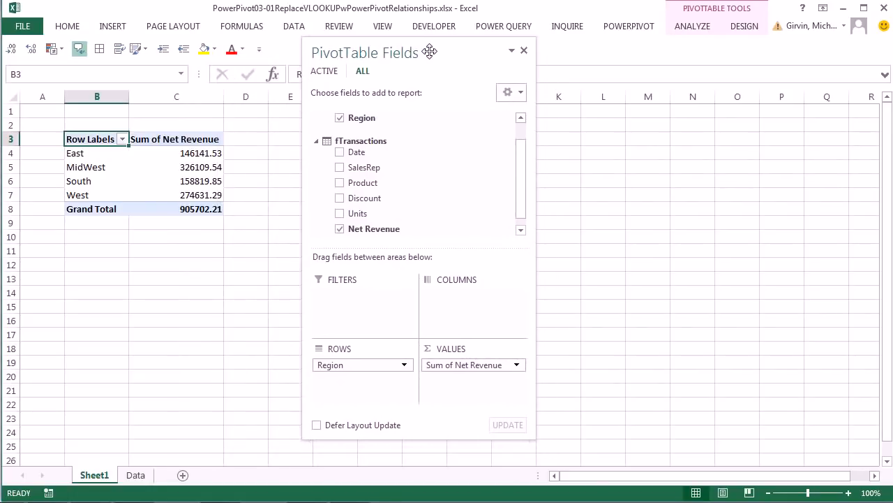
# - Reopen the PowerPivot data model to view the table relationship diagram, and close its window
pyautogui.click(620, 33)
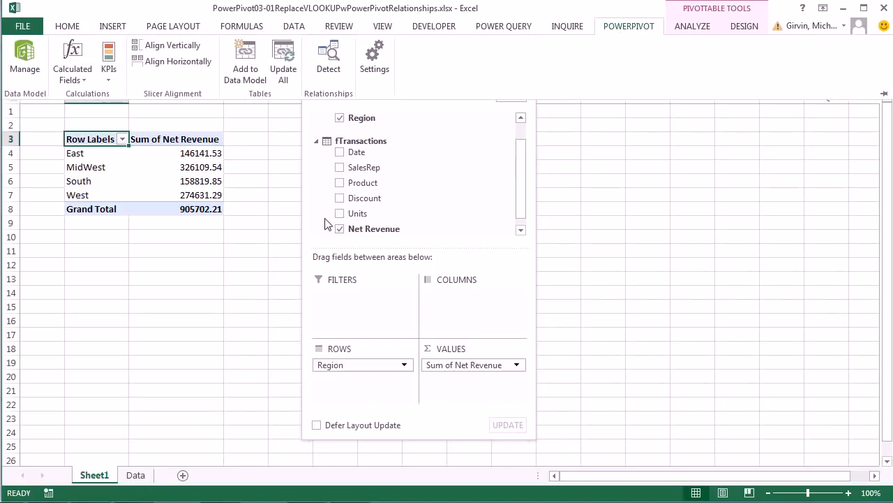
pyautogui.click(261, 221)
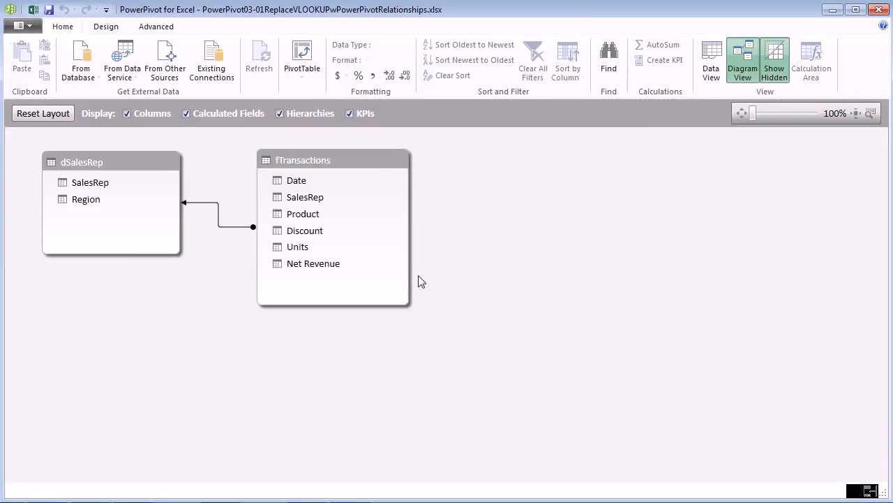
pyautogui.click(880, 10)
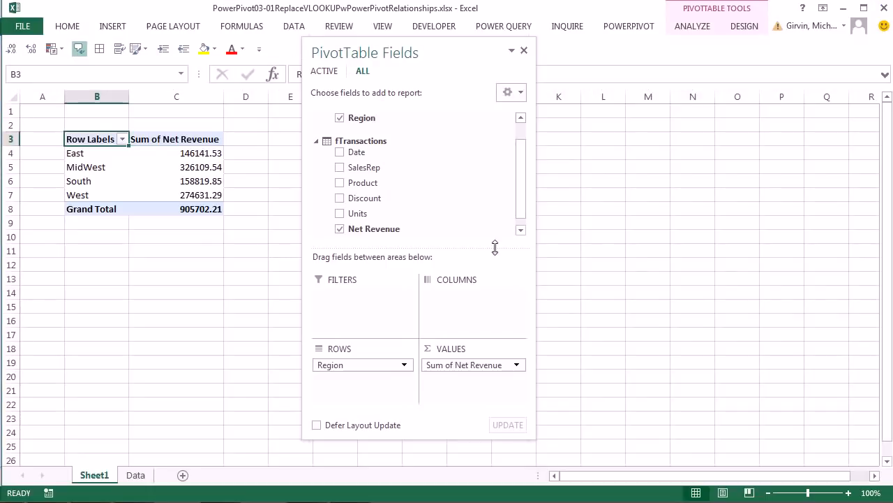
# - Switch to the workbook PowerPivot03-01ReplaceVLOOKUPwExcel2013Relationships.xlsx and review its Sheet1 PivotTable and the source tables on the Data sheet
pyautogui.hotkey('alt', 'Tab')
pyautogui.hotkey('alt', 'Tab')
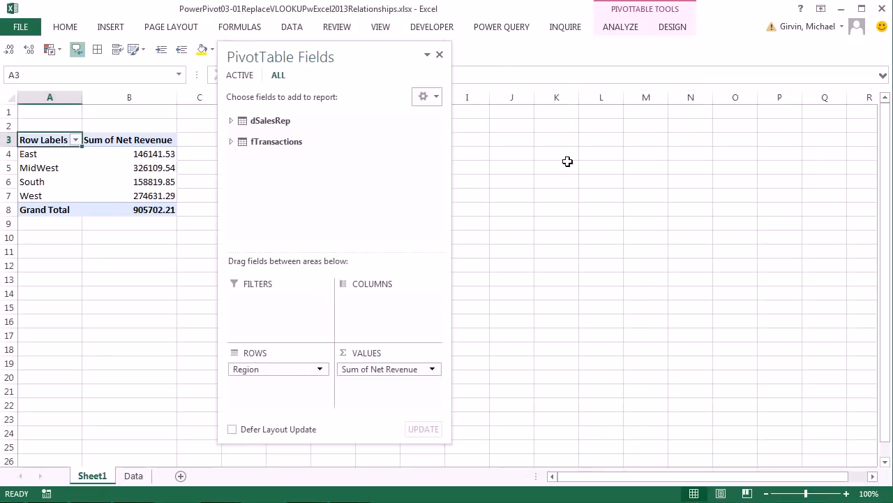
pyautogui.click(545, 192)
pyautogui.click(141, 179)
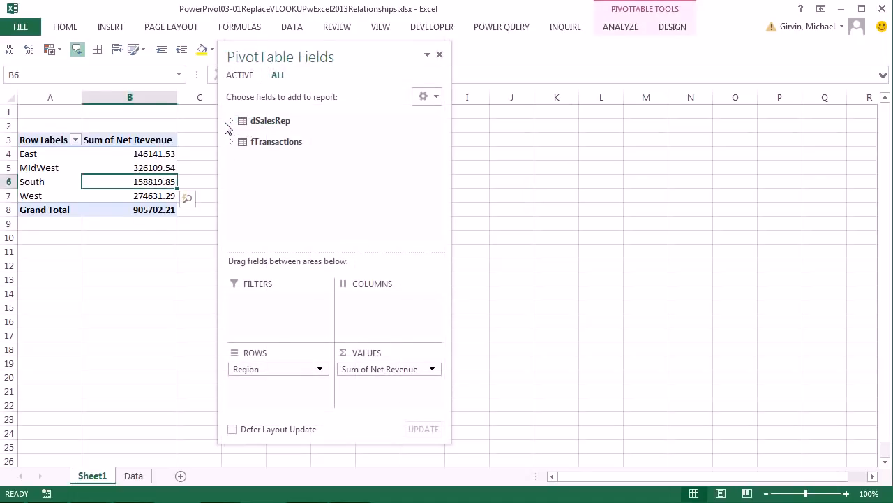
pyautogui.click(140, 477)
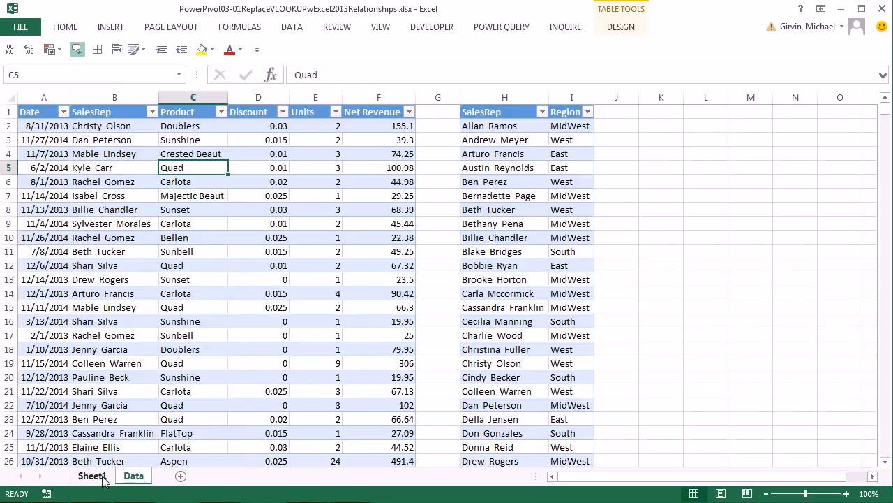
pyautogui.click(93, 475)
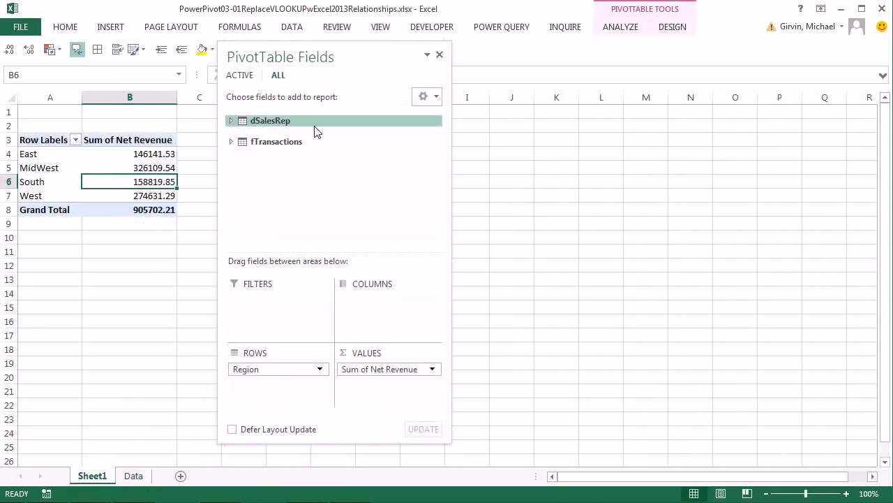